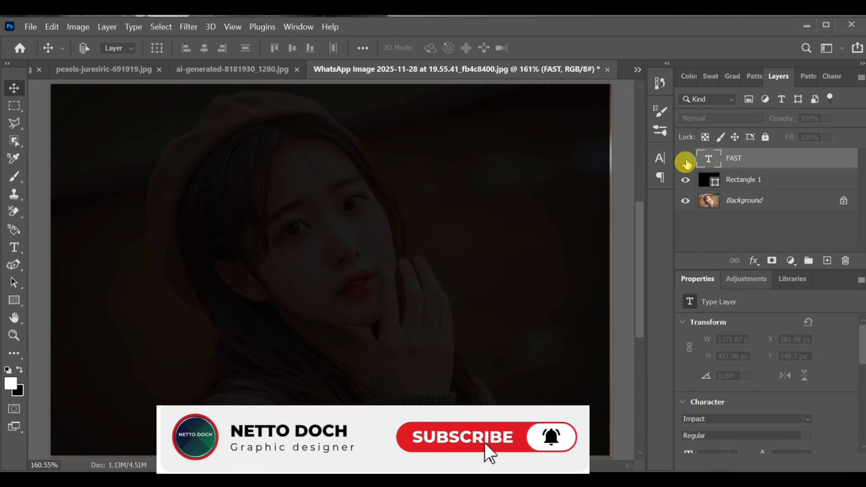
# Make the white FAST type layer visible over the darkened portrait
pyautogui.click(686, 160)
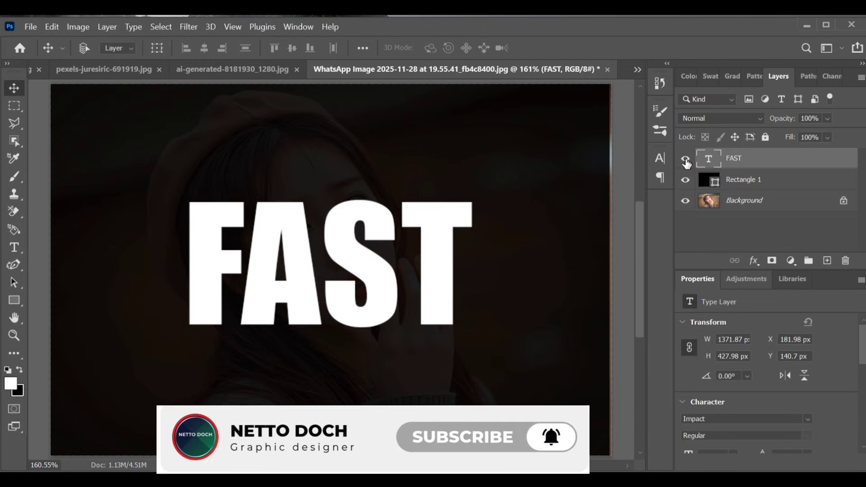
# Apply a Stylize > Wind smart filter to FAST, using method Wind from the right
pyautogui.click(183, 28)
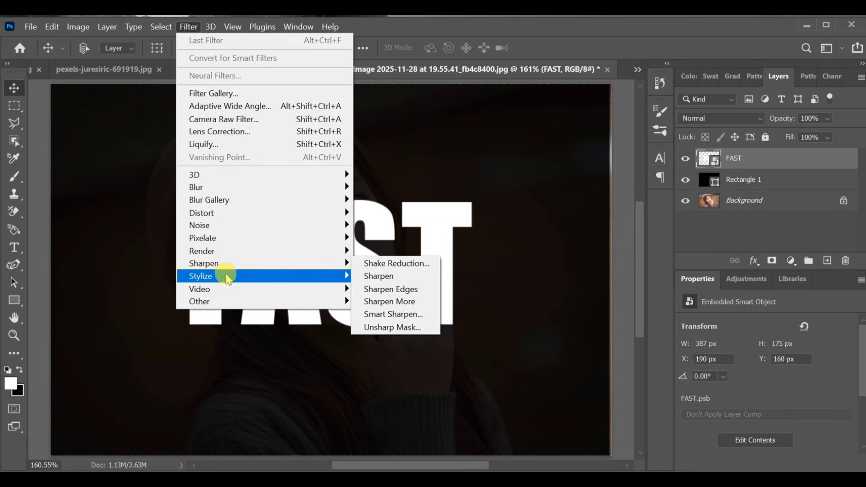
pyautogui.click(227, 280)
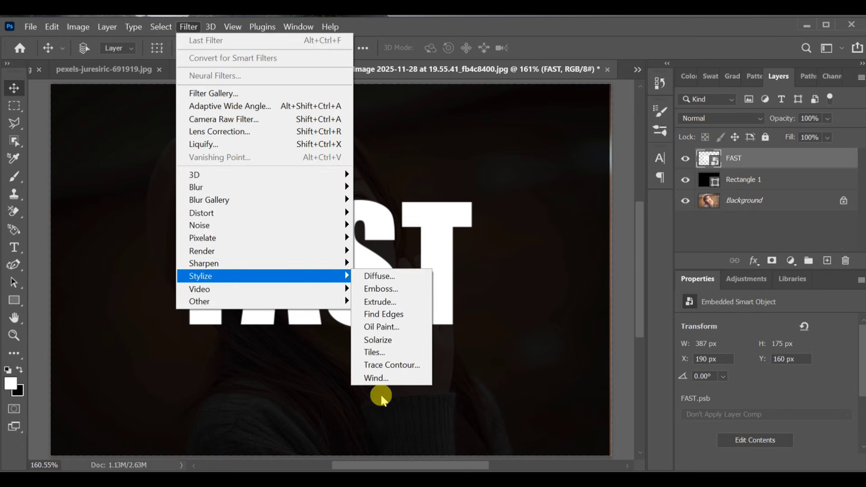
pyautogui.click(378, 379)
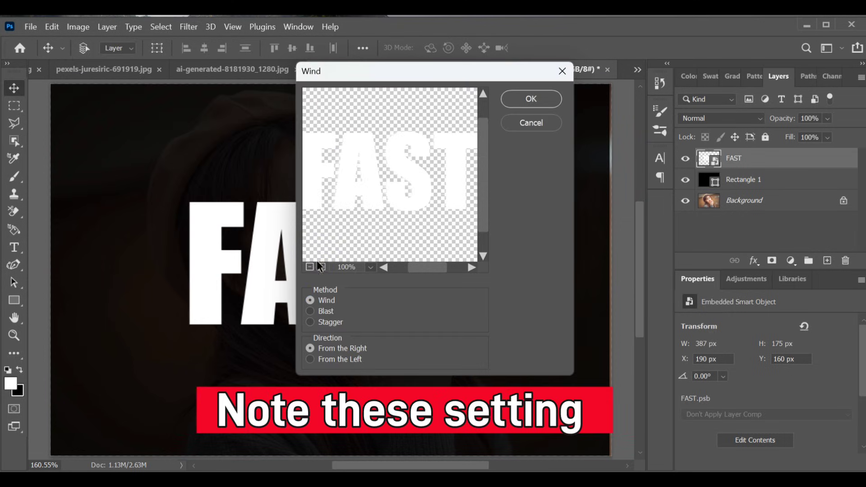
pyautogui.click(534, 99)
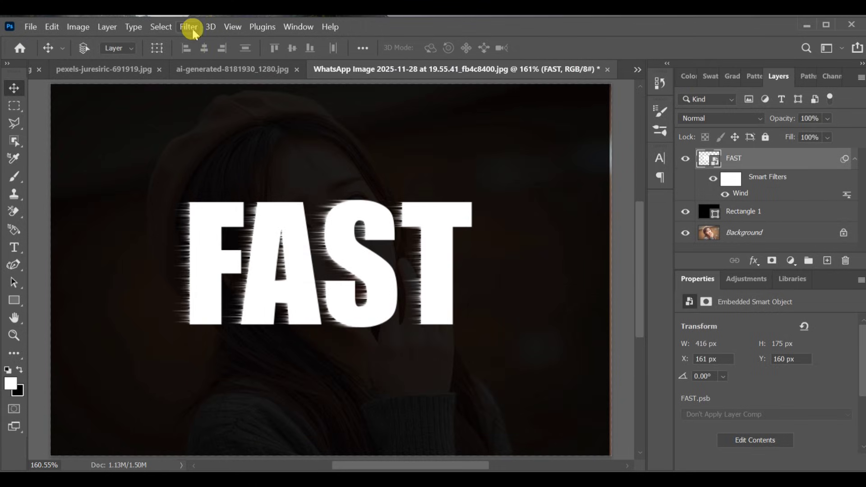
# Reapply the Wind filter twice more so FAST carries three stacked Wind filters
pyautogui.click(189, 27)
pyautogui.click(200, 38)
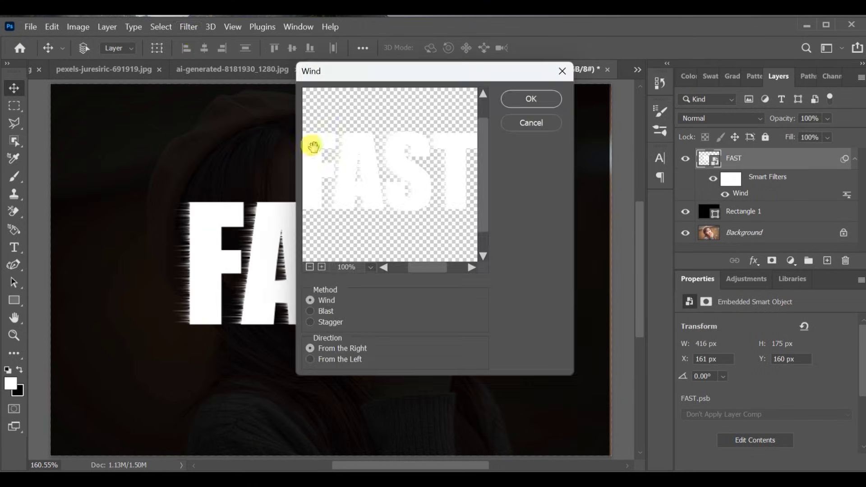
pyautogui.click(526, 101)
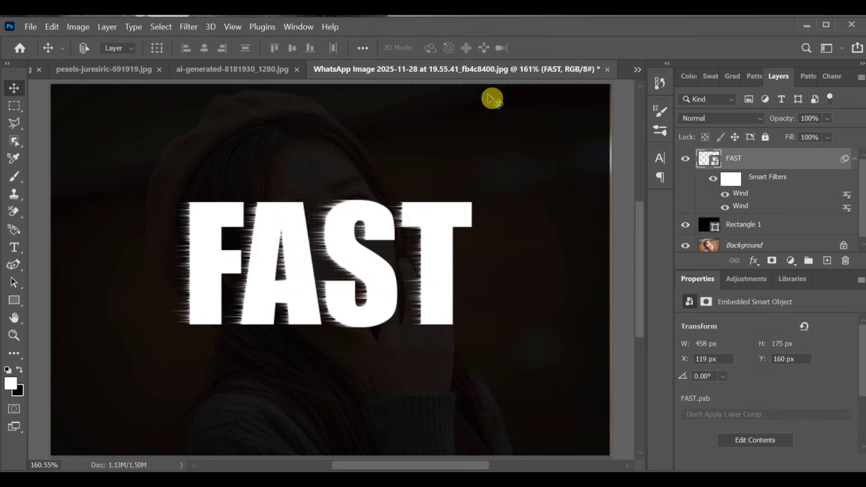
pyautogui.click(189, 27)
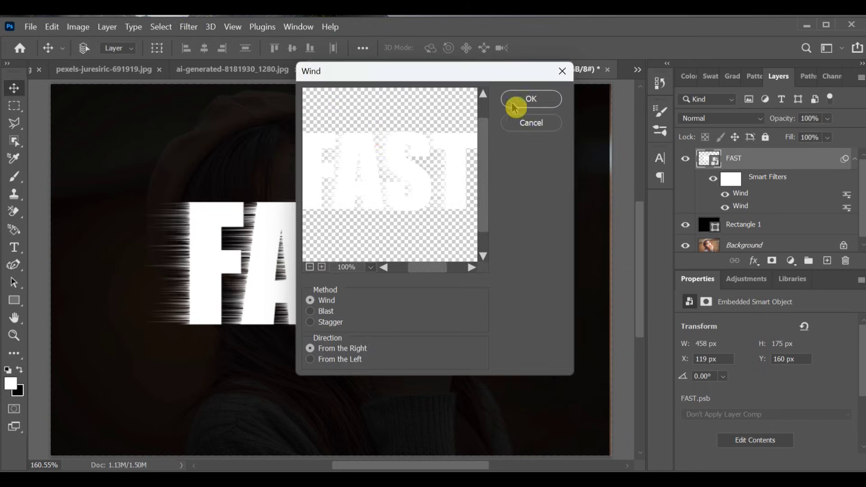
pyautogui.click(514, 107)
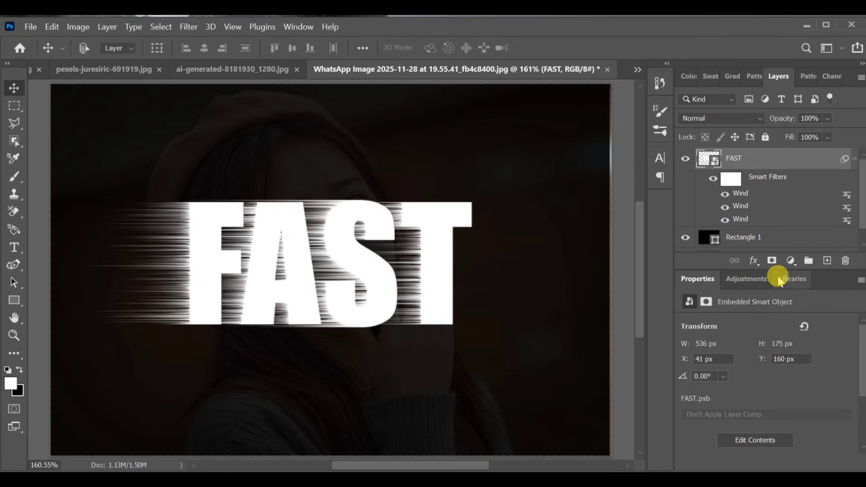
# Add a Color Overlay effect to FAST in cyan 00ffff, discarding a trial orange
pyautogui.click(755, 264)
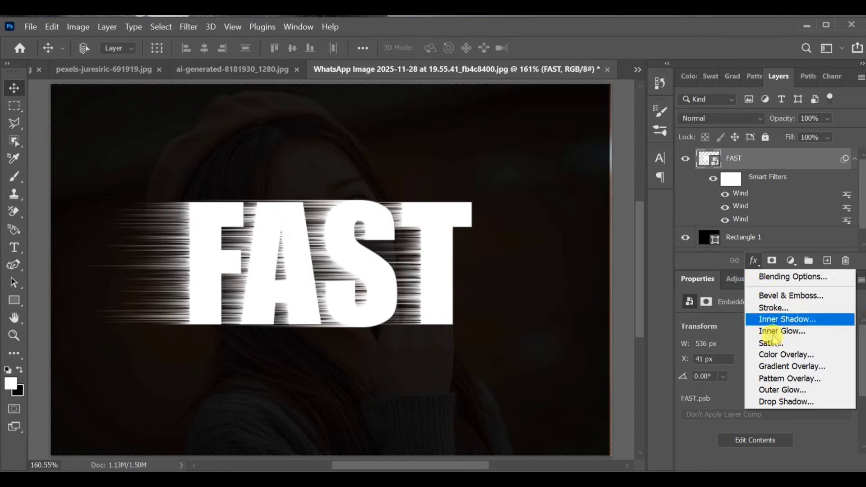
pyautogui.click(774, 355)
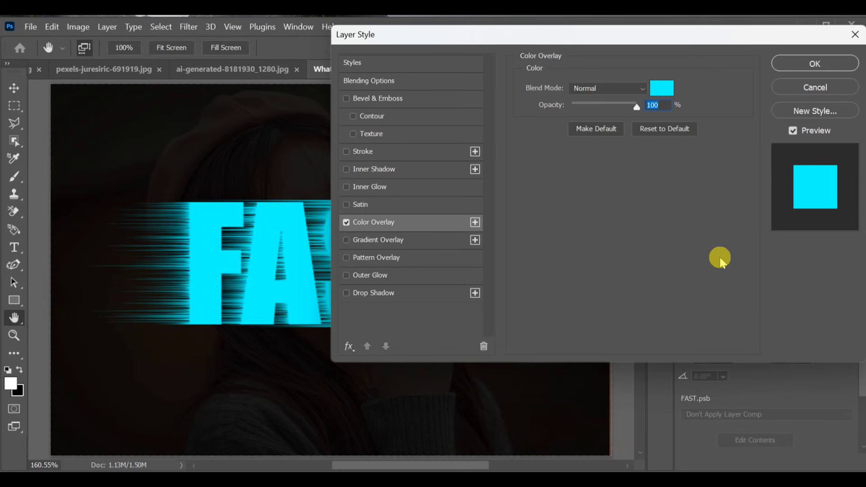
pyautogui.click(662, 91)
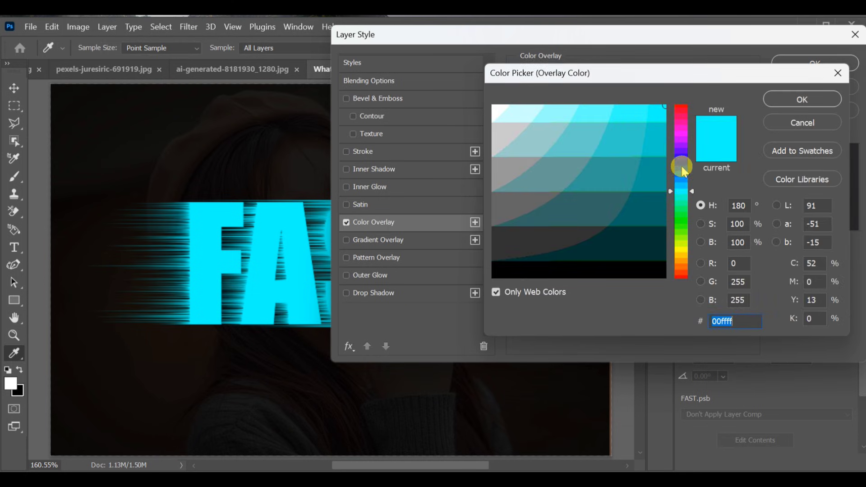
pyautogui.click(684, 261)
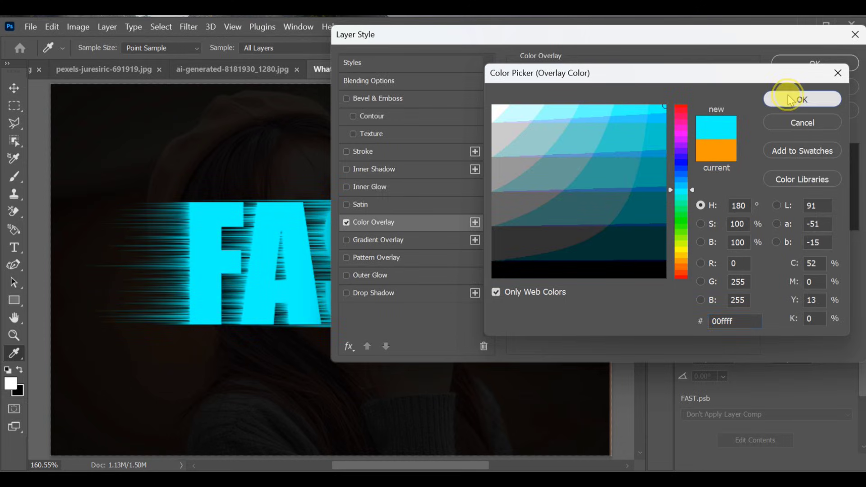
pyautogui.click(791, 99)
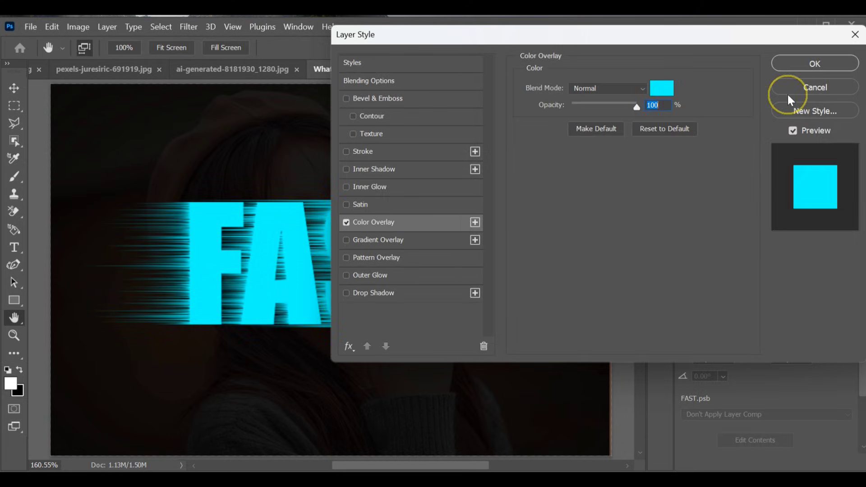